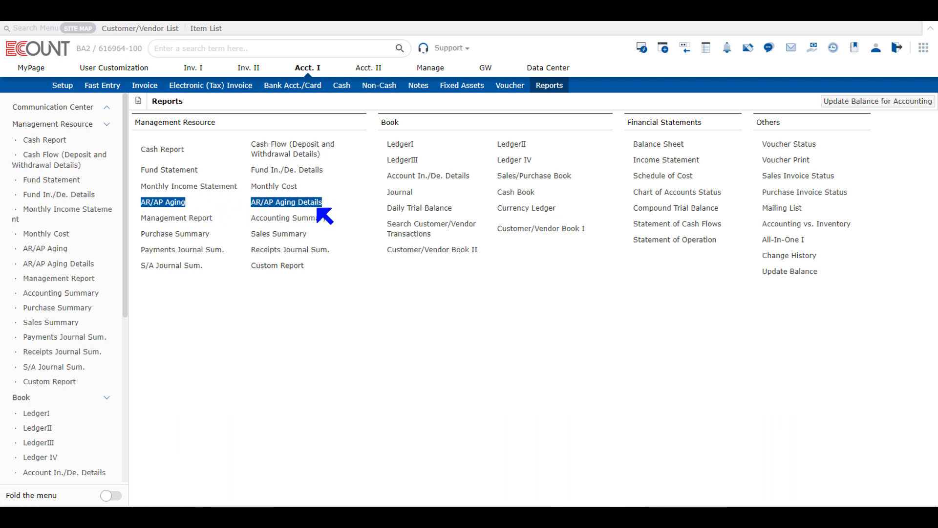
- Open the AR/AP Aging report from the management resource reports and view its date calendar
{"action": "left_click", "coordinate": [373, 354]}
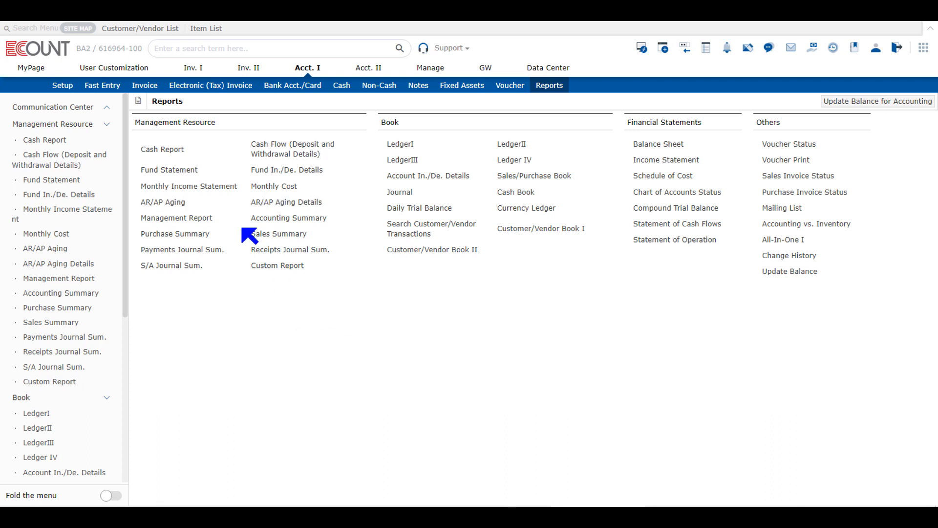
{"action": "left_click", "coordinate": [176, 204]}
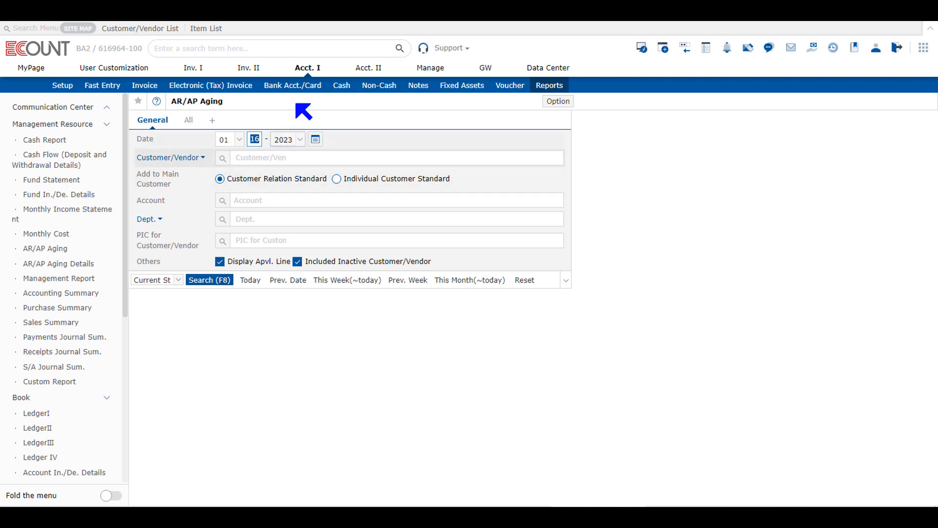
{"action": "left_click", "coordinate": [320, 143]}
{"action": "left_click", "coordinate": [320, 144]}
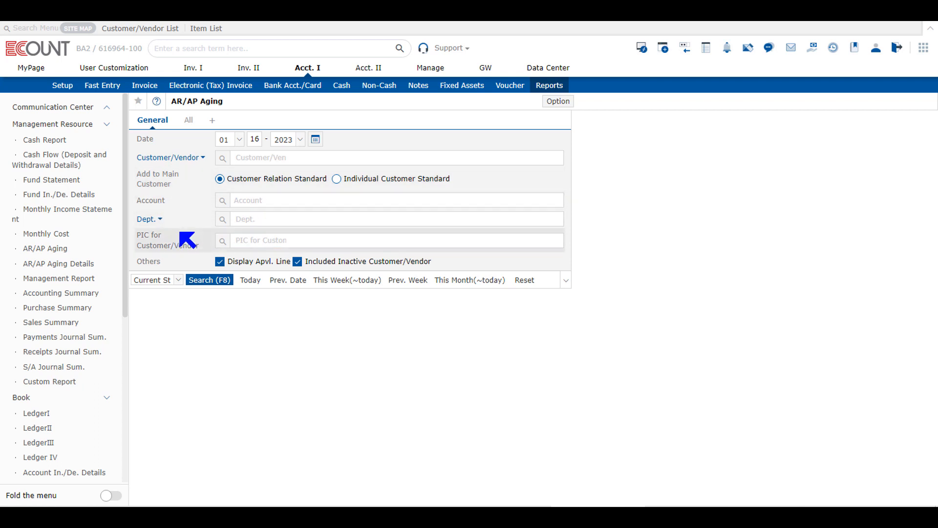
- Set the AR/AP Aging account filter to Accounts Receivable, leave the person-in-charge filter empty and run the search
{"action": "left_click_drag", "start_coordinate": [136, 199], "coordinate": [189, 202]}
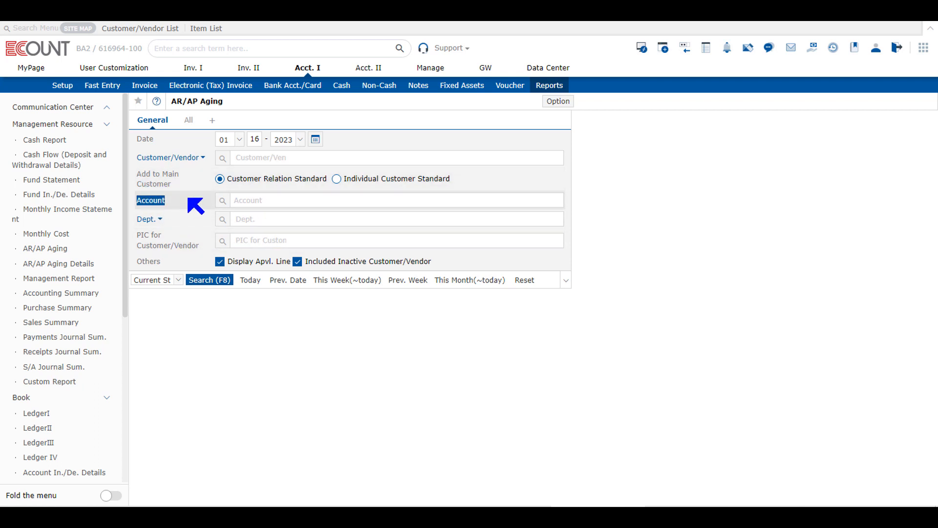
{"action": "left_click", "coordinate": [254, 197]}
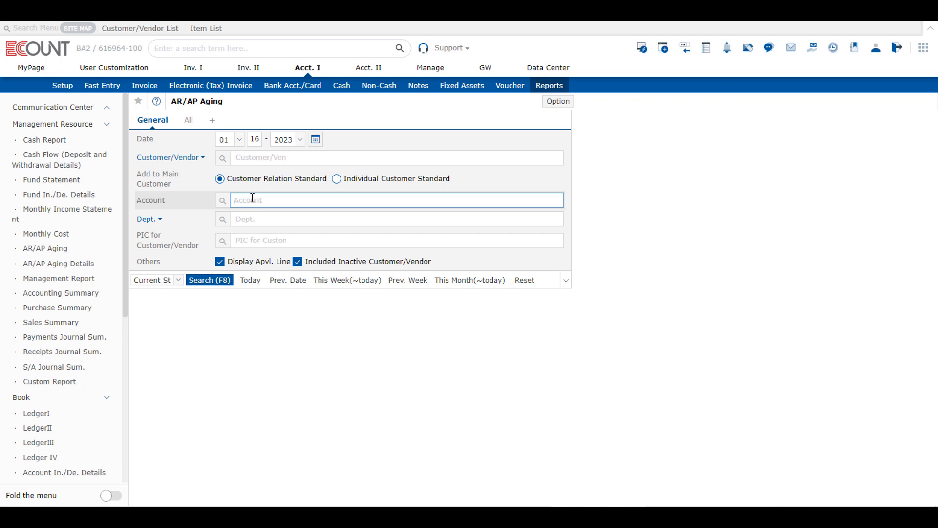
{"action": "type", "text": "1089"}
{"action": "key", "text": "Return"}
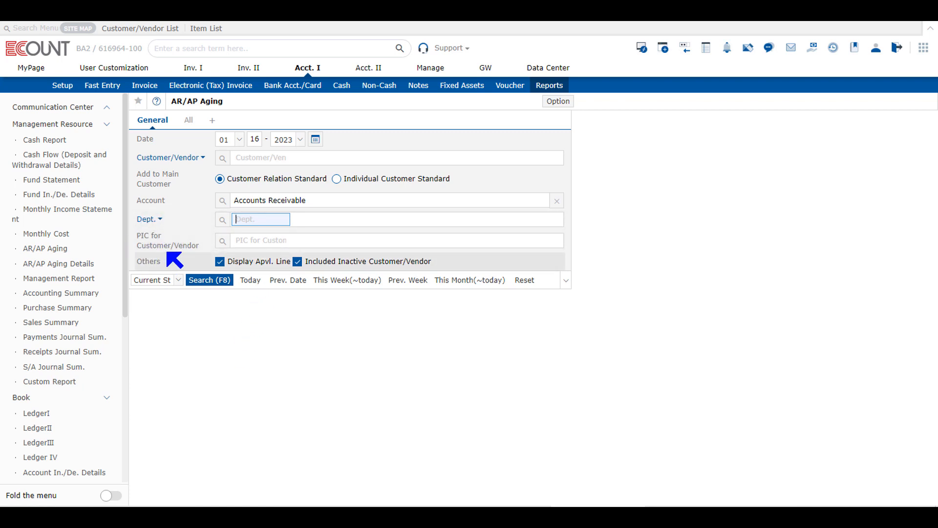
{"action": "left_click", "coordinate": [222, 240]}
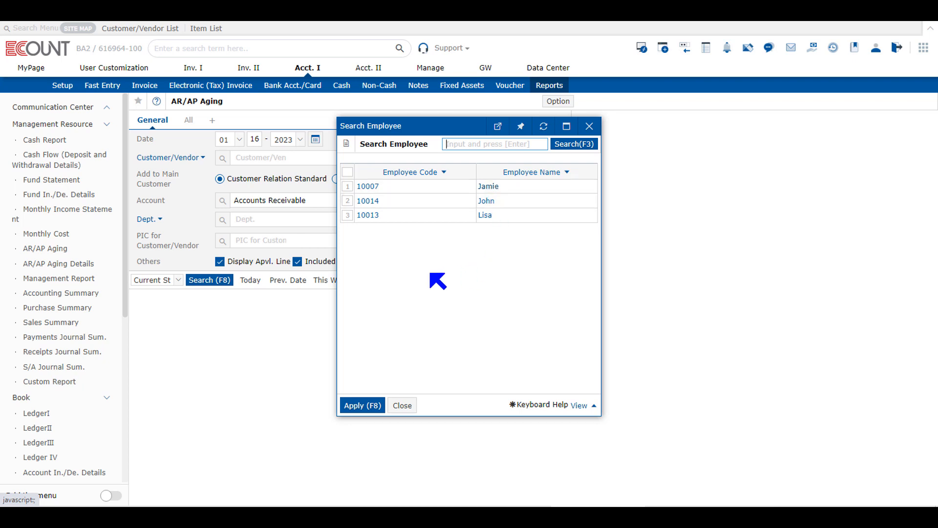
{"action": "left_click", "coordinate": [402, 406]}
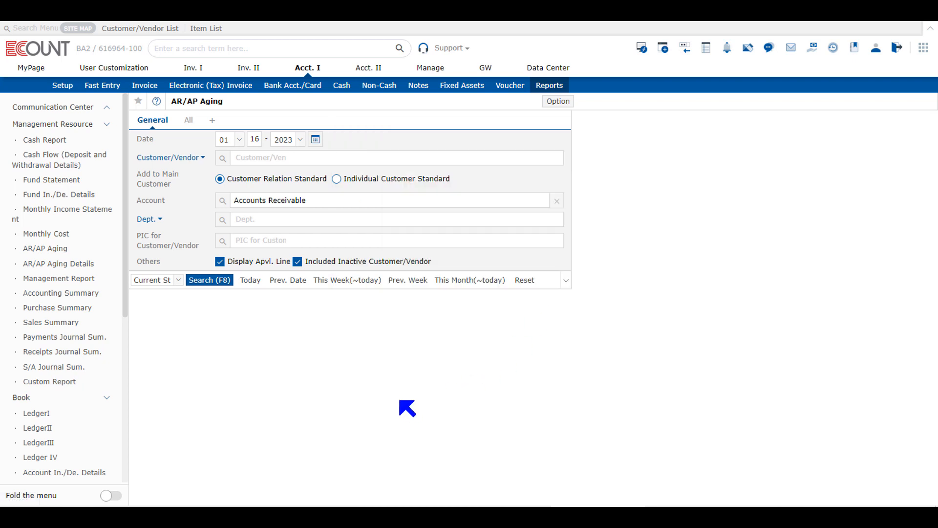
{"action": "left_click", "coordinate": [211, 283]}
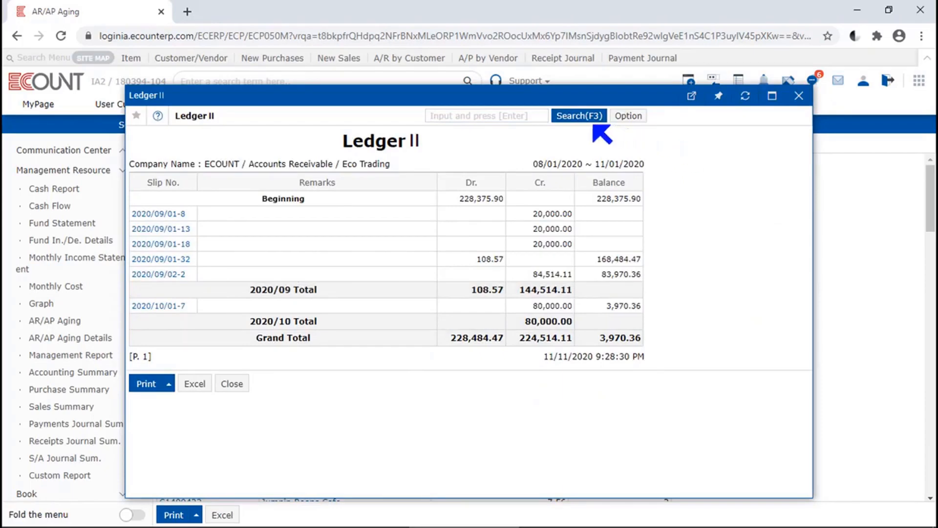
- Review the Ledger II search conditions for Eco Trading, rerun the search and close the ledger
{"action": "left_click", "coordinate": [590, 119]}
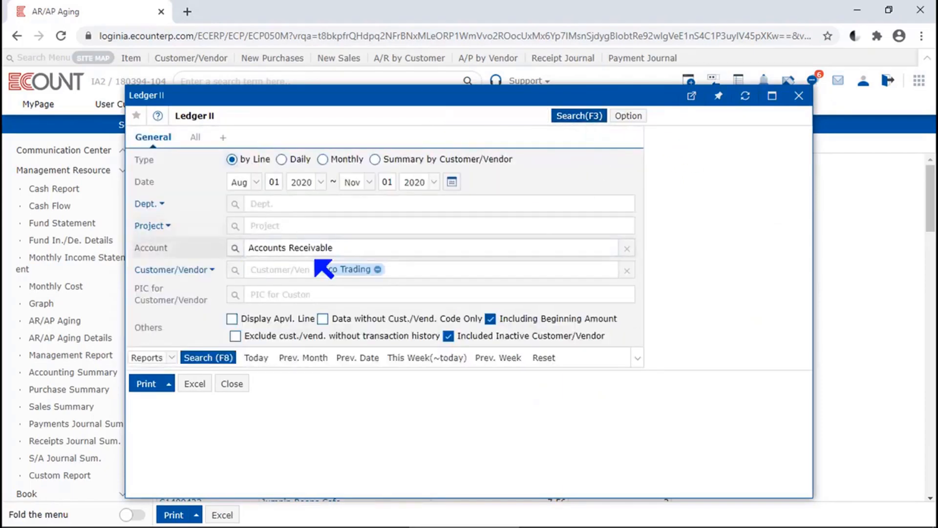
{"action": "left_click", "coordinate": [222, 361]}
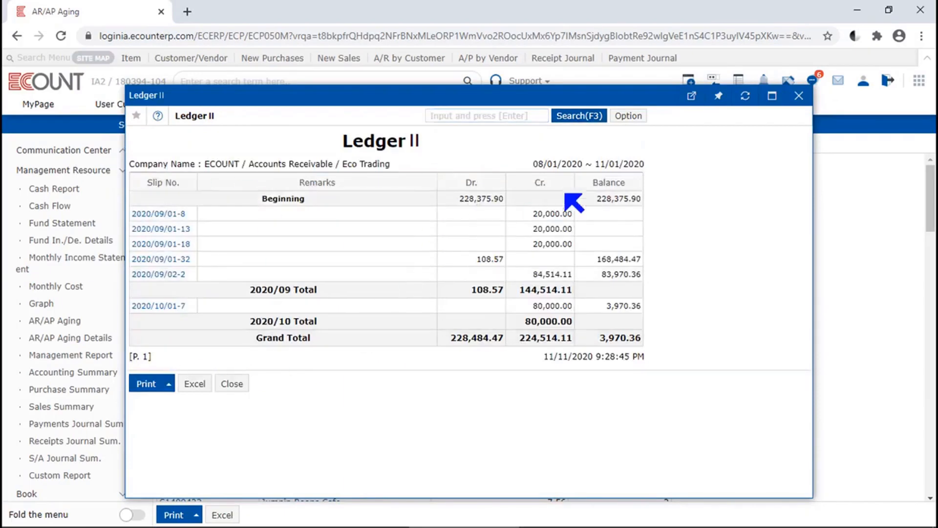
{"action": "left_click", "coordinate": [579, 116]}
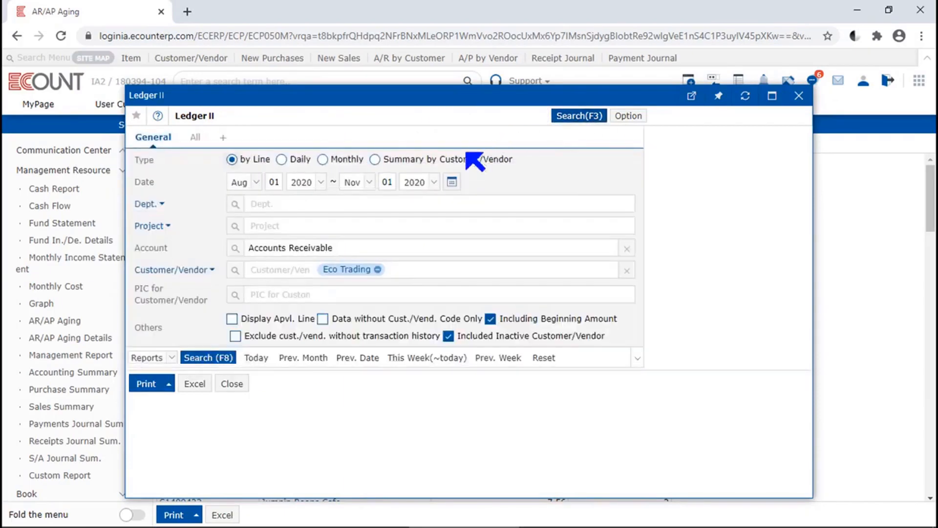
{"action": "left_click", "coordinate": [453, 182]}
{"action": "left_click", "coordinate": [800, 96]}
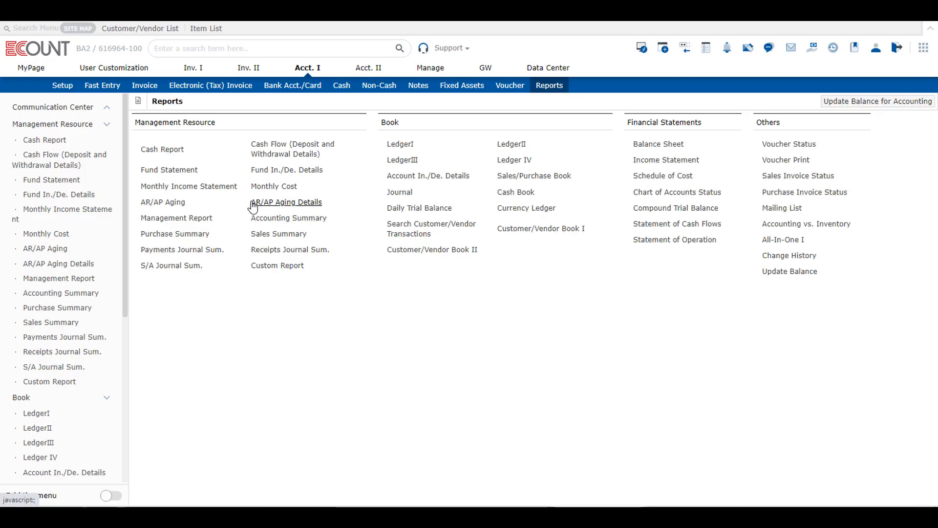
- Open the AR/AP Aging Details report and look through its date calendar and person-in-charge list without choosing anything
{"action": "left_click_drag", "start_coordinate": [251, 202], "coordinate": [335, 204]}
{"action": "left_click", "coordinate": [317, 204]}
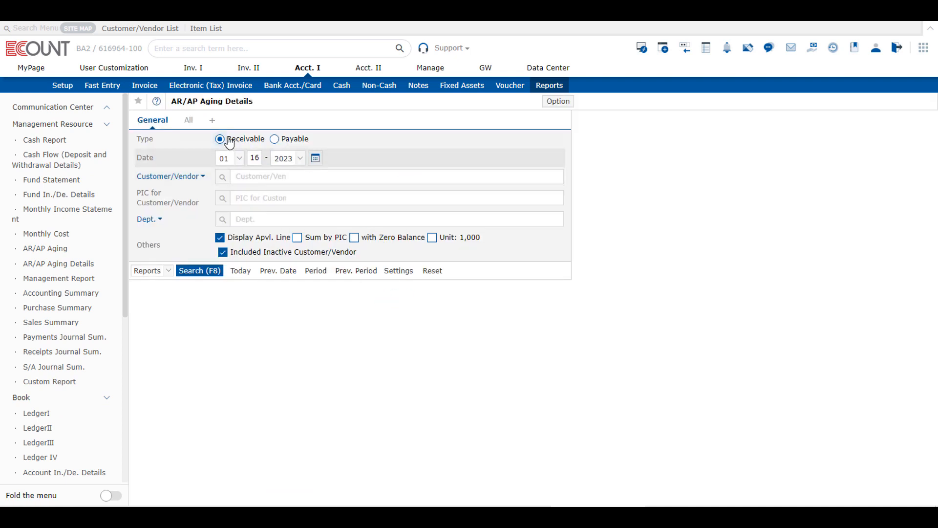
{"action": "left_click", "coordinate": [296, 142]}
{"action": "left_click", "coordinate": [317, 160]}
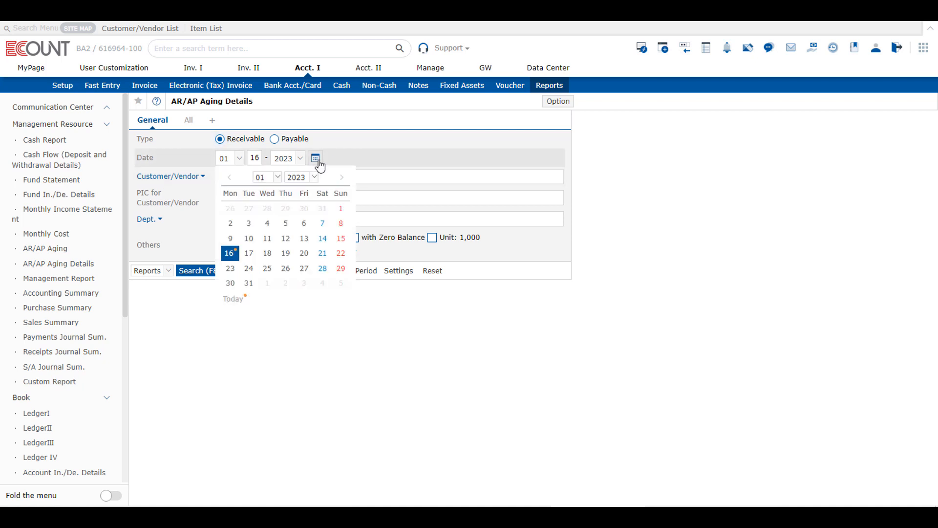
{"action": "left_click", "coordinate": [316, 159]}
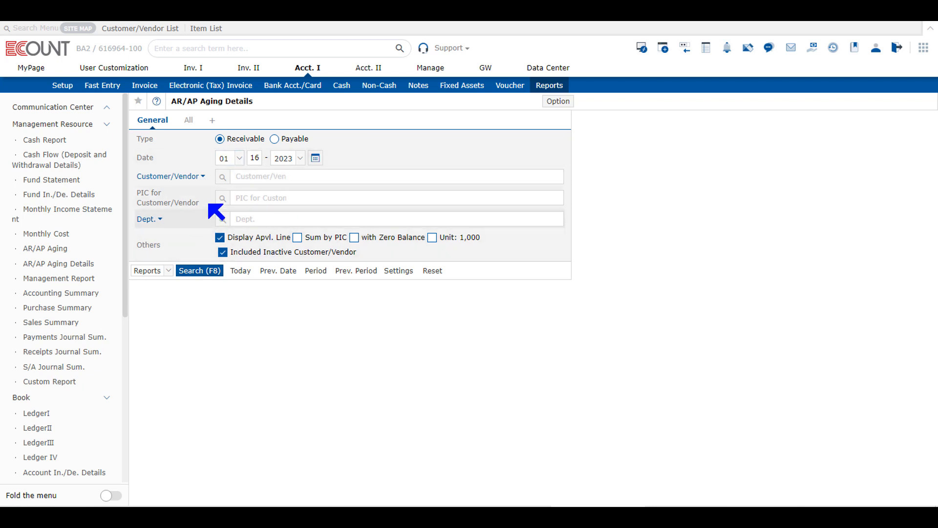
{"action": "left_click", "coordinate": [221, 199]}
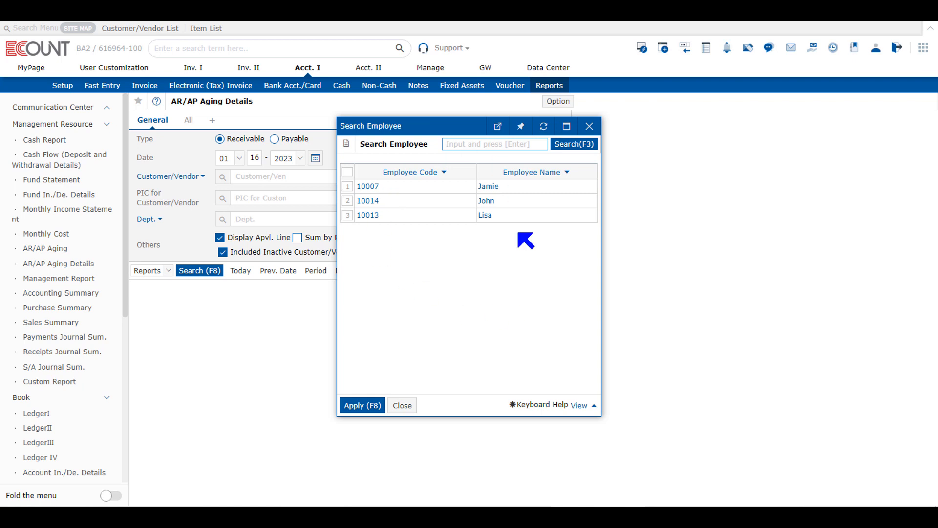
{"action": "left_click", "coordinate": [409, 408]}
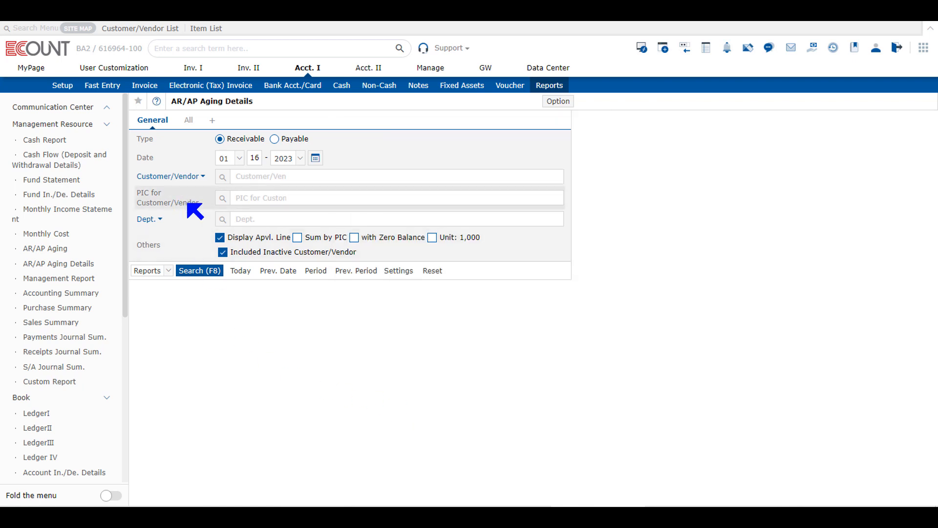
- Turn off Display Apvl. Line in the Others conditions and run the Receivable aging details search
{"action": "left_click_drag", "start_coordinate": [137, 245], "coordinate": [175, 247]}
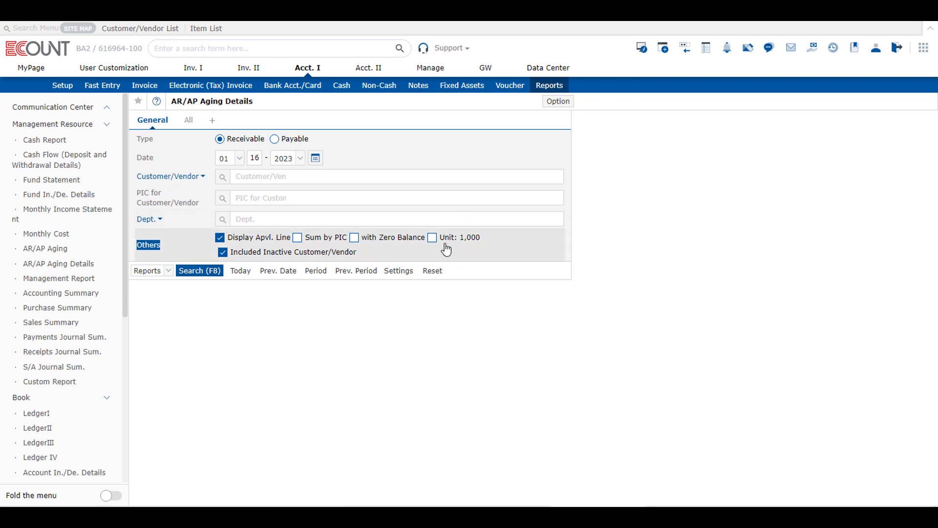
{"action": "left_click", "coordinate": [396, 247]}
{"action": "left_click", "coordinate": [395, 247]}
{"action": "left_click", "coordinate": [220, 238]}
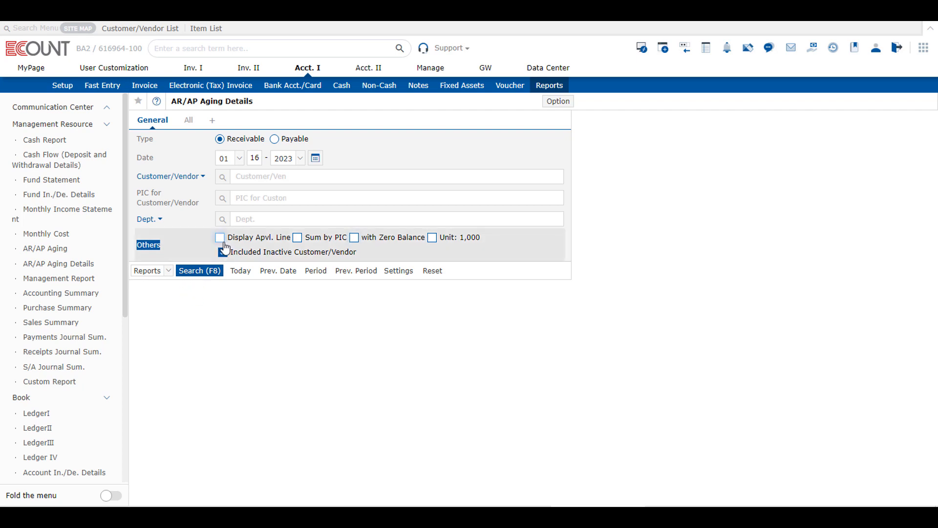
{"action": "left_click", "coordinate": [199, 270]}
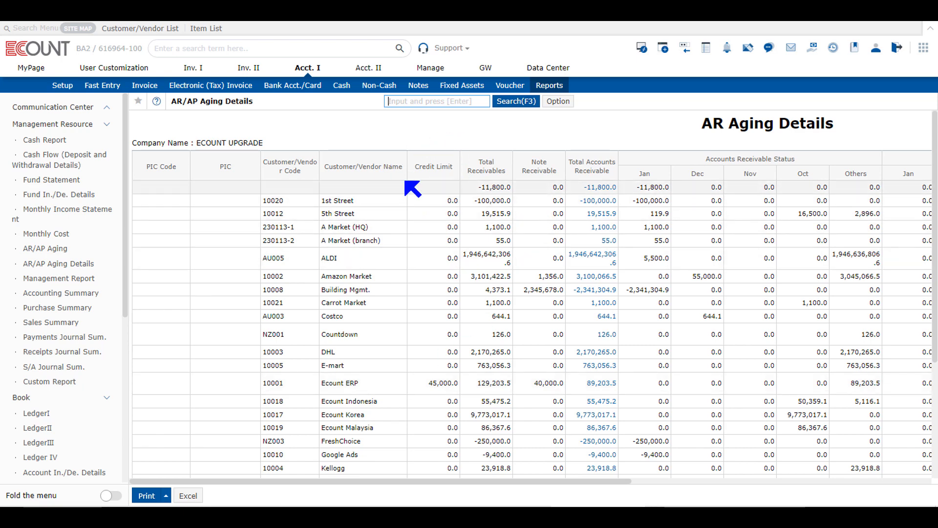
- Examine the AR Aging Details report's monthly receivable, Others, receipt projection, difference and contact columns, plus its template setup options
{"action": "scroll", "coordinate": [421, 336], "scroll_direction": "down", "scroll_amount": 5}
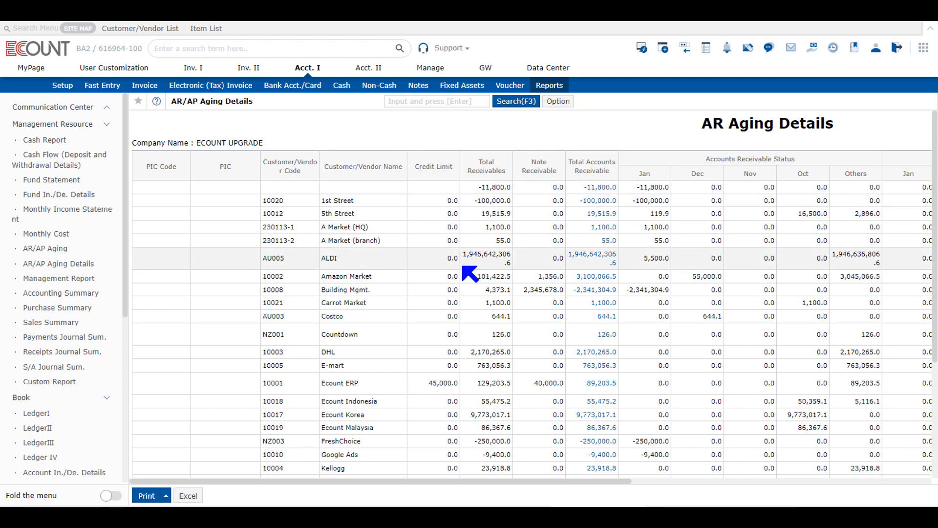
{"action": "left_click_drag", "start_coordinate": [480, 482], "coordinate": [636, 481]}
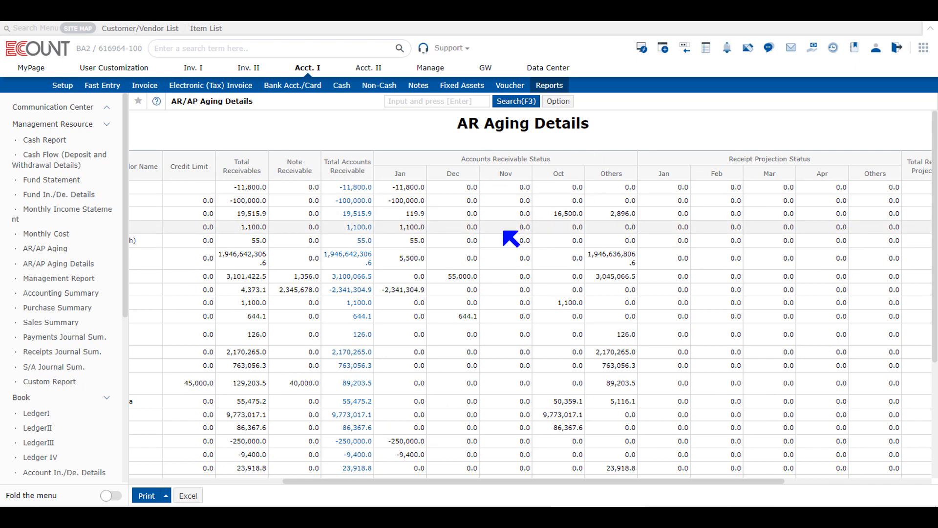
{"action": "scroll", "coordinate": [496, 272], "scroll_direction": "down", "scroll_amount": 2}
{"action": "scroll", "coordinate": [489, 265], "scroll_direction": "up", "scroll_amount": 2}
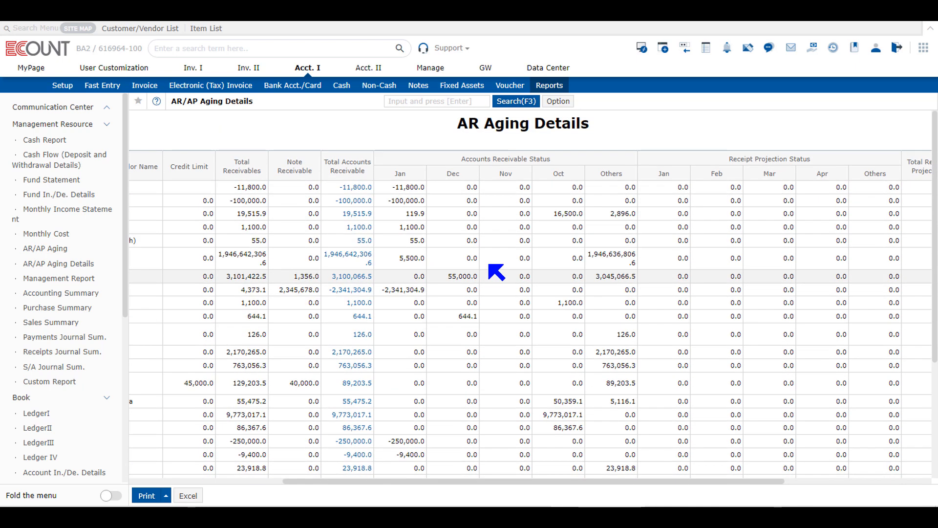
{"action": "left_click_drag", "start_coordinate": [393, 177], "coordinate": [534, 172]}
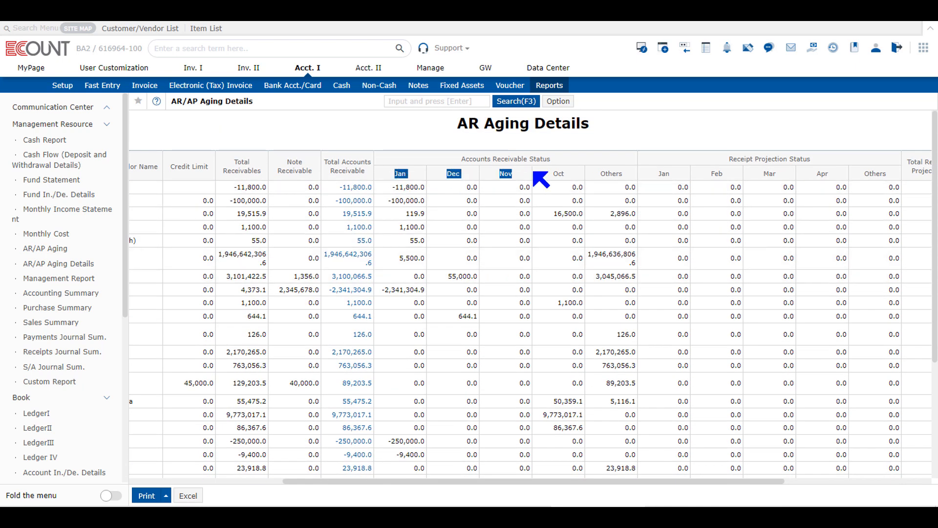
{"action": "left_click", "coordinate": [574, 173]}
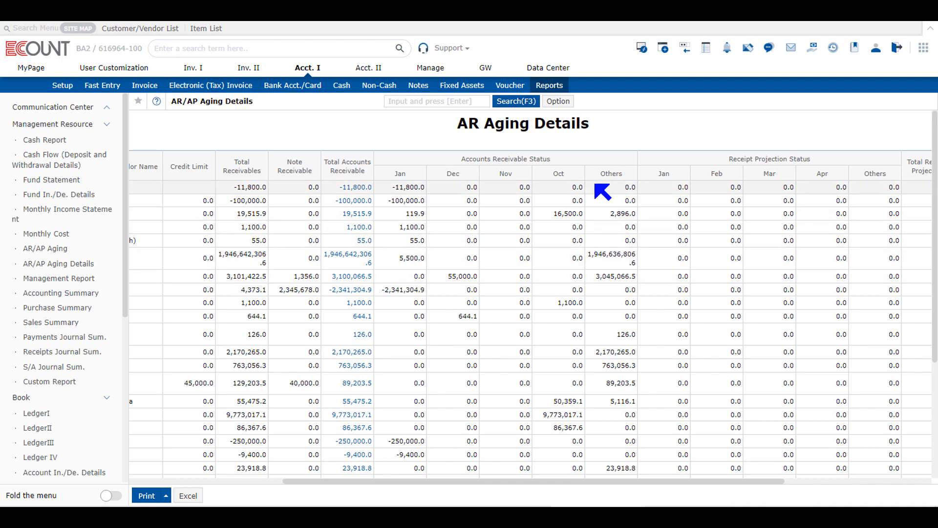
{"action": "double_click", "coordinate": [612, 174]}
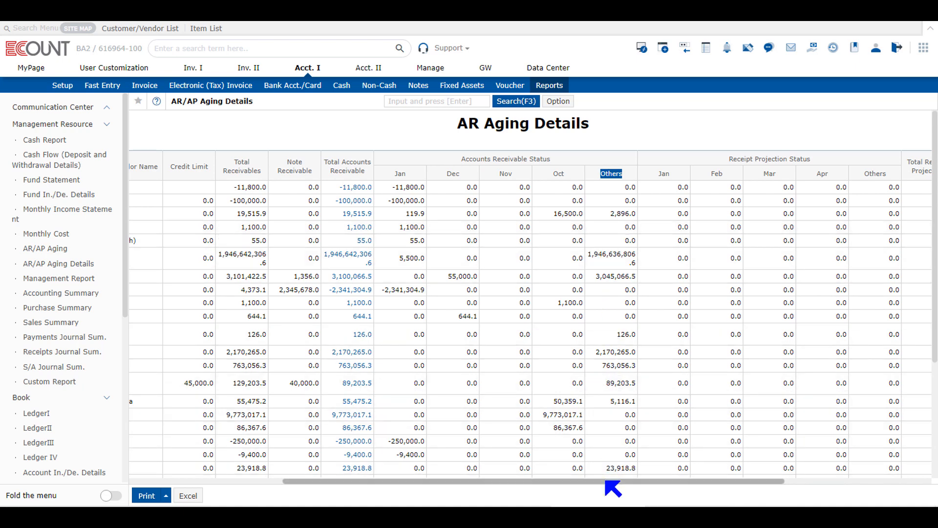
{"action": "left_click_drag", "start_coordinate": [608, 482], "coordinate": [759, 495]}
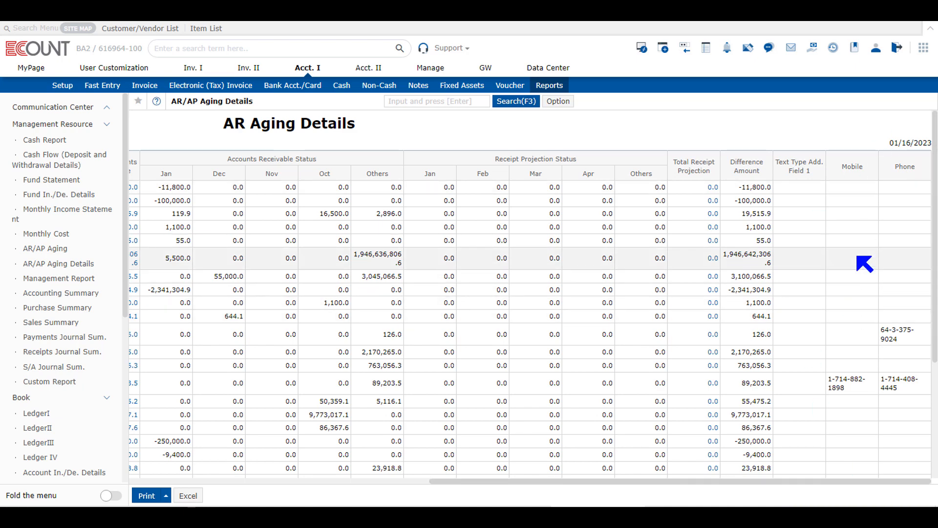
{"action": "scroll", "coordinate": [865, 315], "scroll_direction": "down", "scroll_amount": 5}
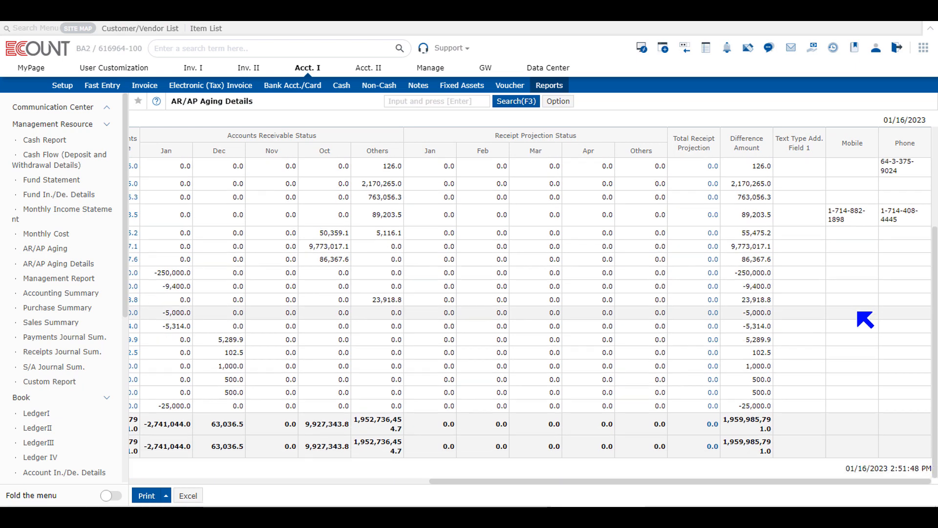
{"action": "scroll", "coordinate": [865, 318], "scroll_direction": "up", "scroll_amount": 2}
{"action": "scroll", "coordinate": [866, 319], "scroll_direction": "up", "scroll_amount": 2}
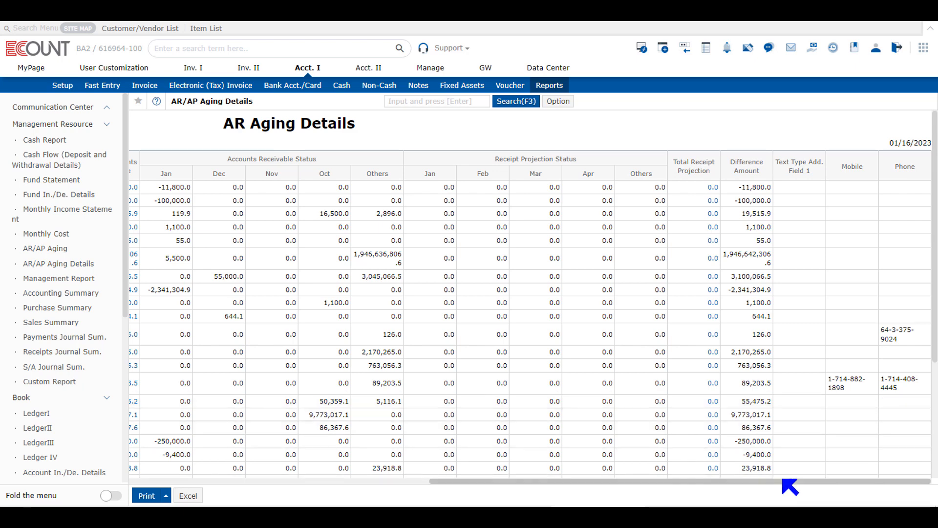
{"action": "left_click", "coordinate": [558, 102]}
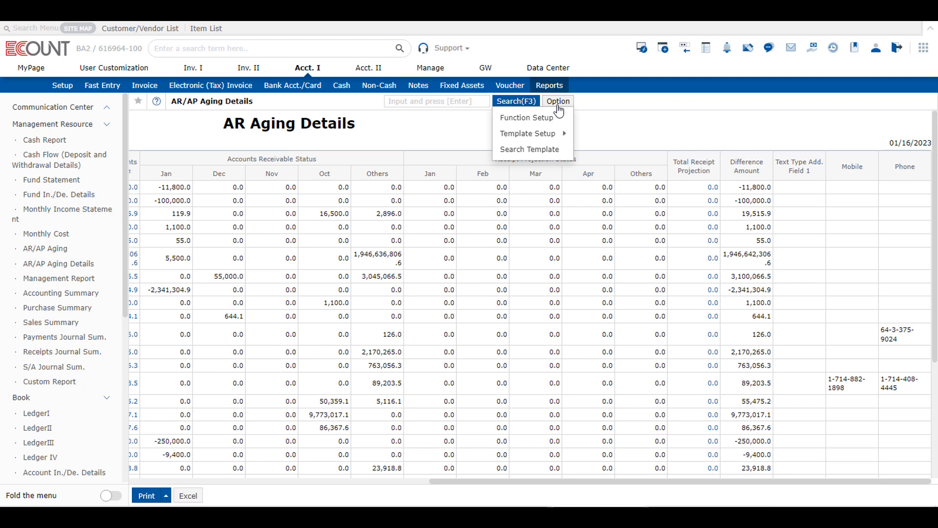
{"action": "mouse_move", "coordinate": [546, 139]}
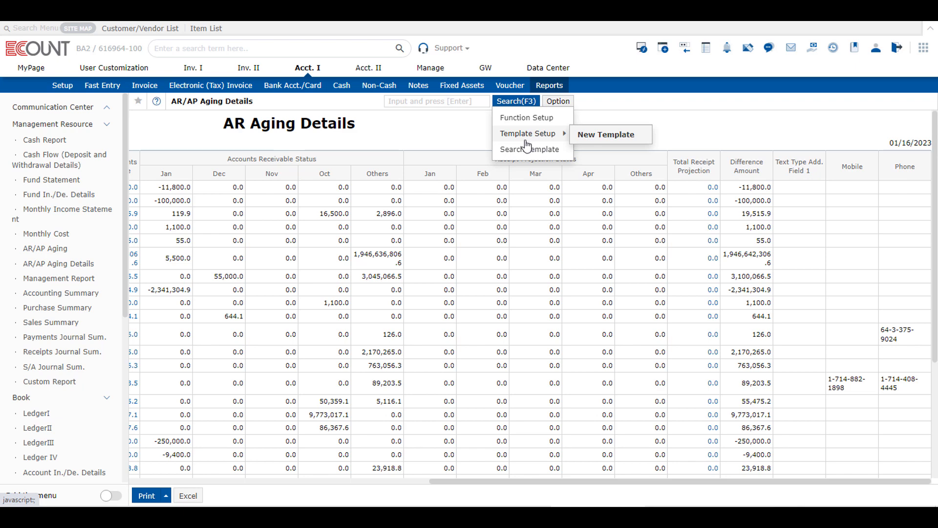
- Run the aging details search with the type set to Payable, view the payable columns and reopen the search conditions
{"action": "left_click", "coordinate": [514, 101]}
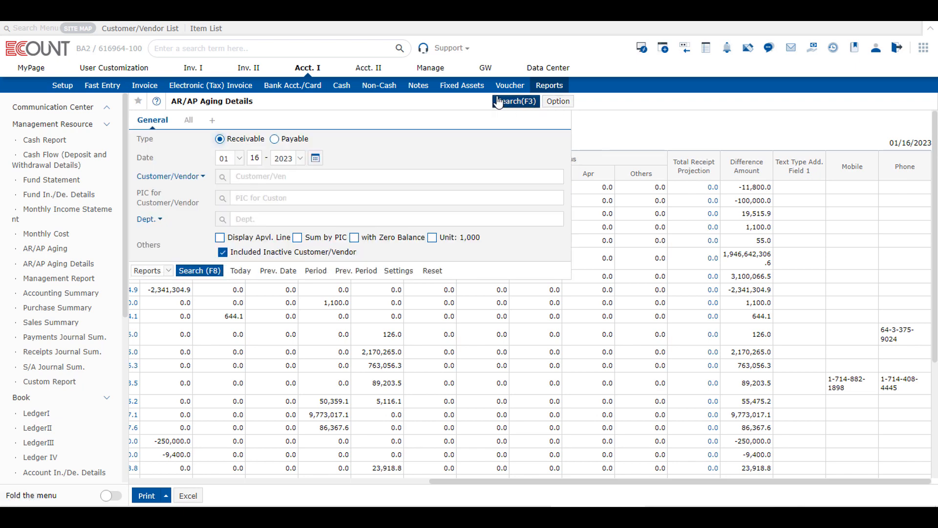
{"action": "left_click", "coordinate": [274, 139]}
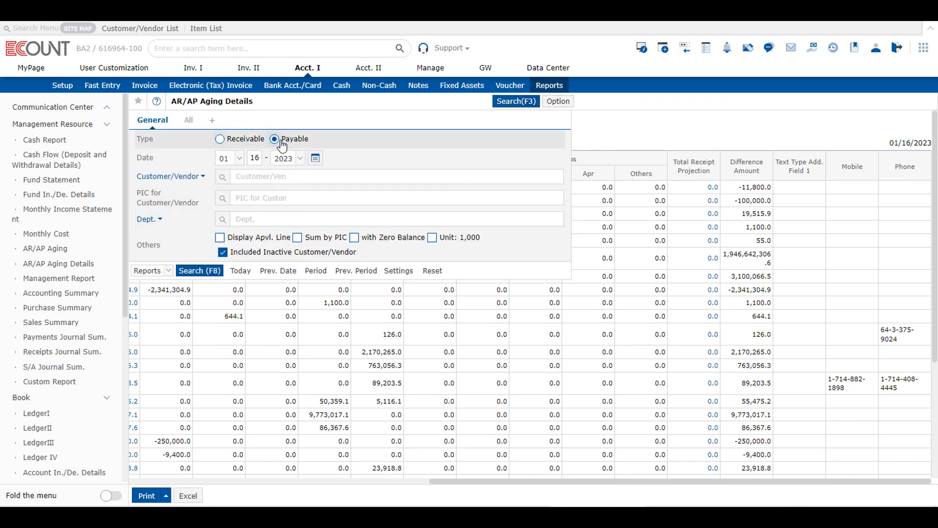
{"action": "left_click", "coordinate": [217, 272]}
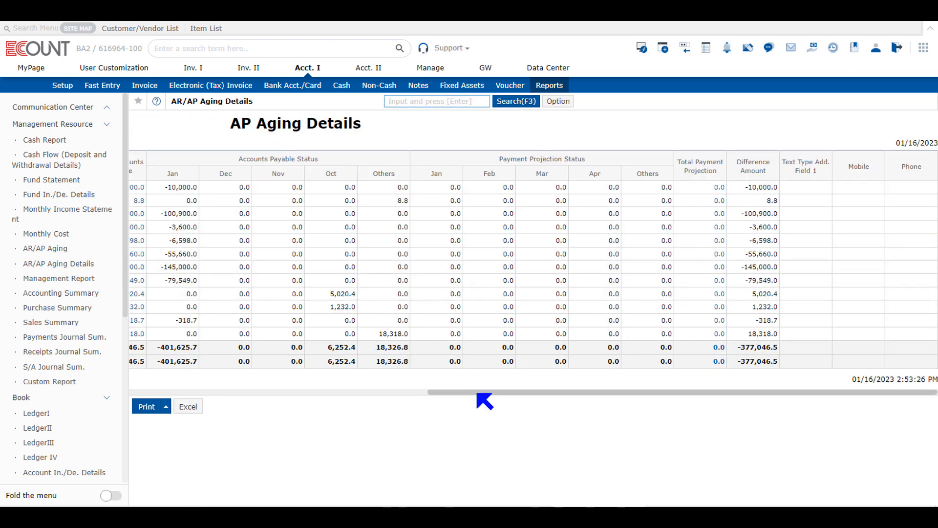
{"action": "left_click_drag", "start_coordinate": [478, 393], "coordinate": [211, 386]}
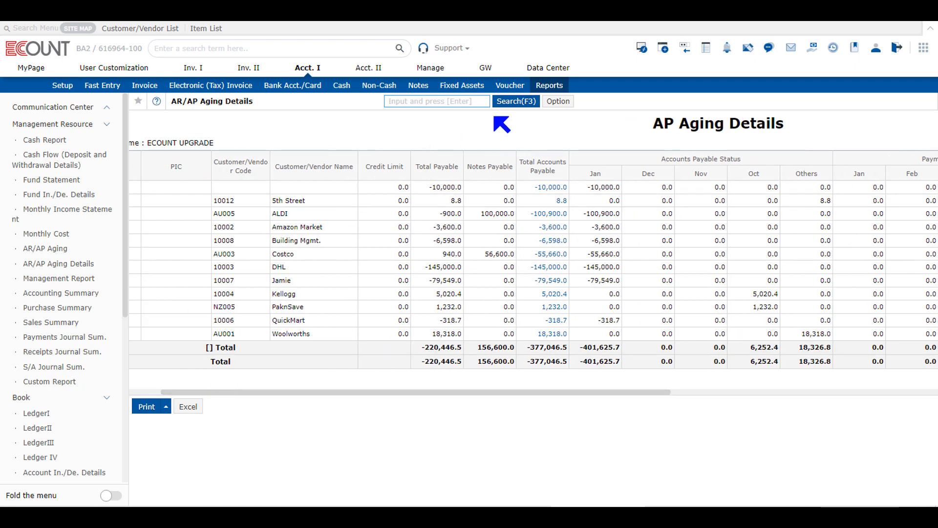
{"action": "left_click", "coordinate": [517, 101]}
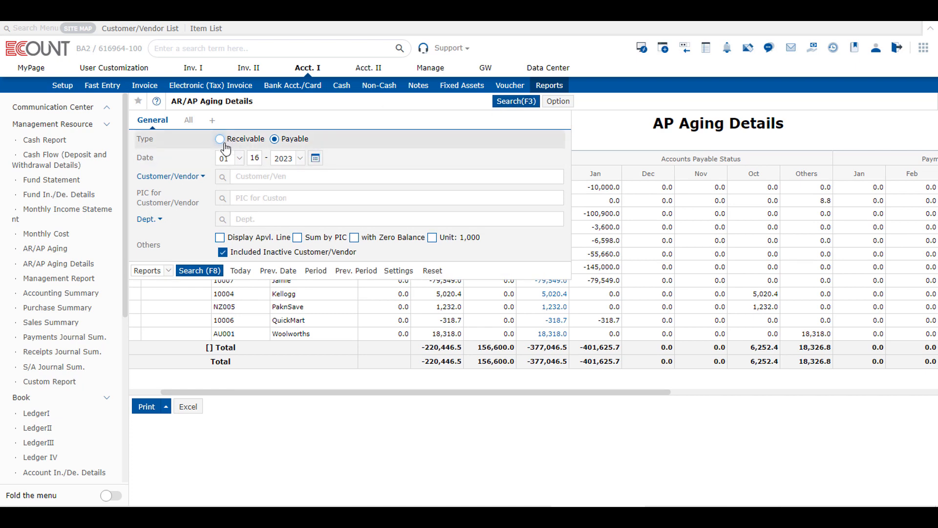
{"action": "left_click", "coordinate": [294, 147]}
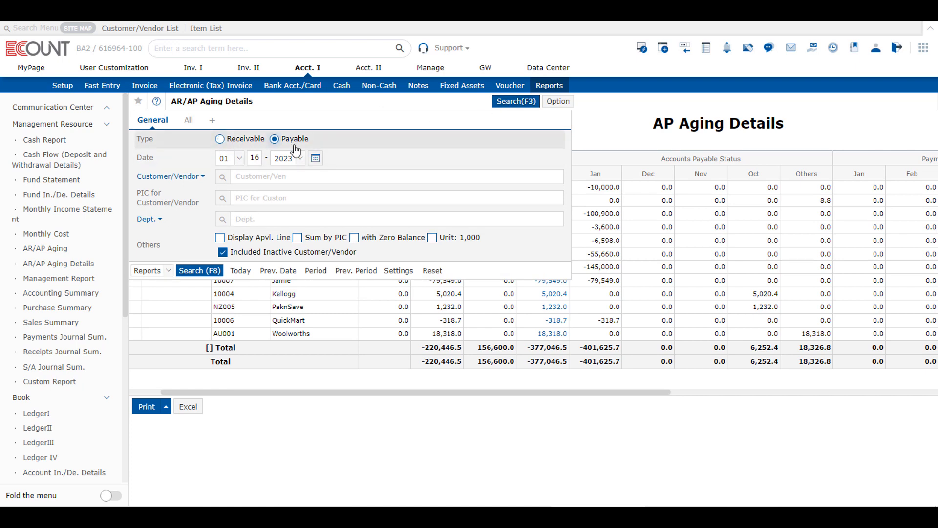